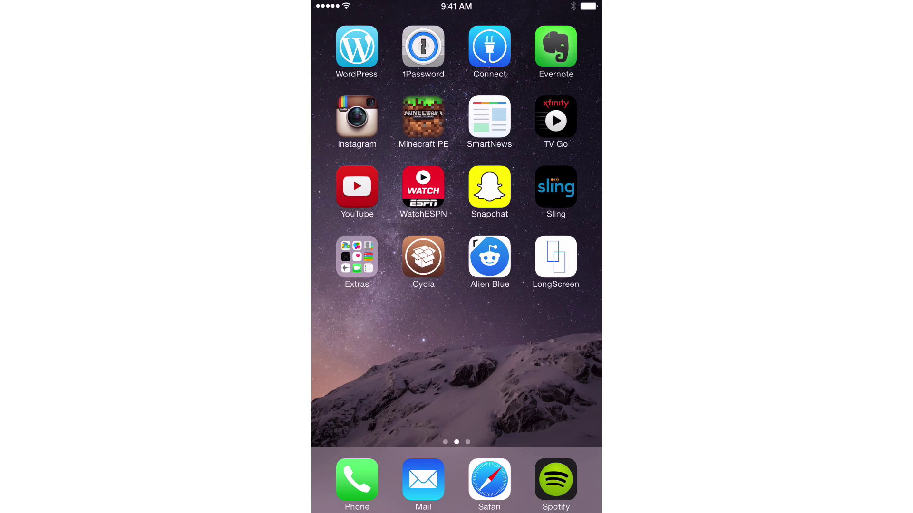
{"action": "left_click", "coordinate": [423, 256]}
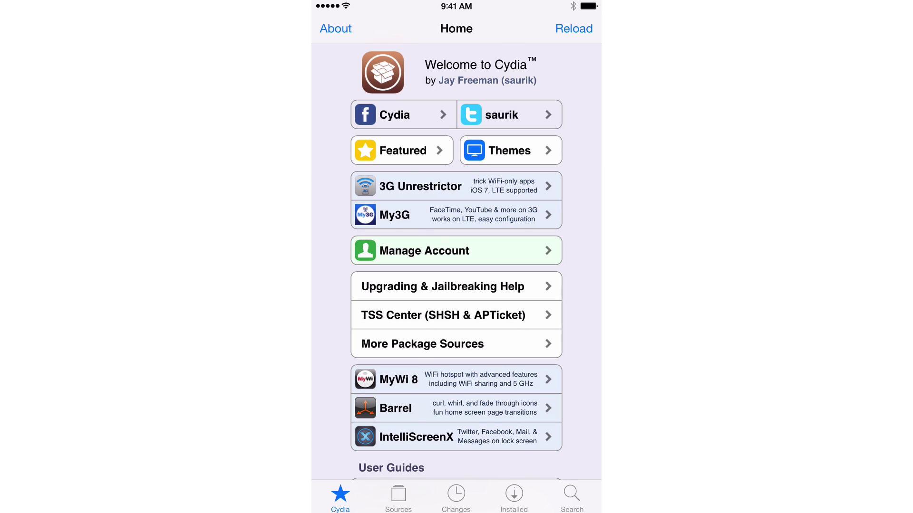
{"action": "left_click", "coordinate": [398, 499]}
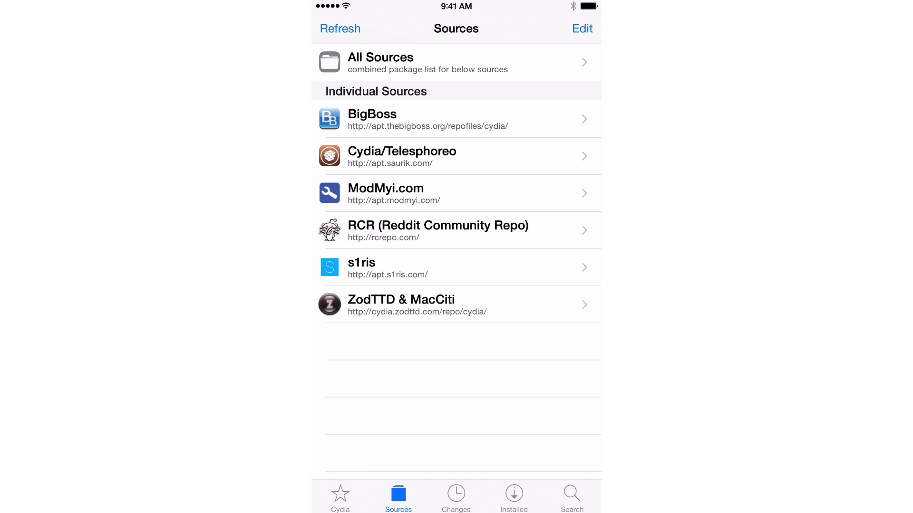
{"action": "left_click", "coordinate": [582, 28]}
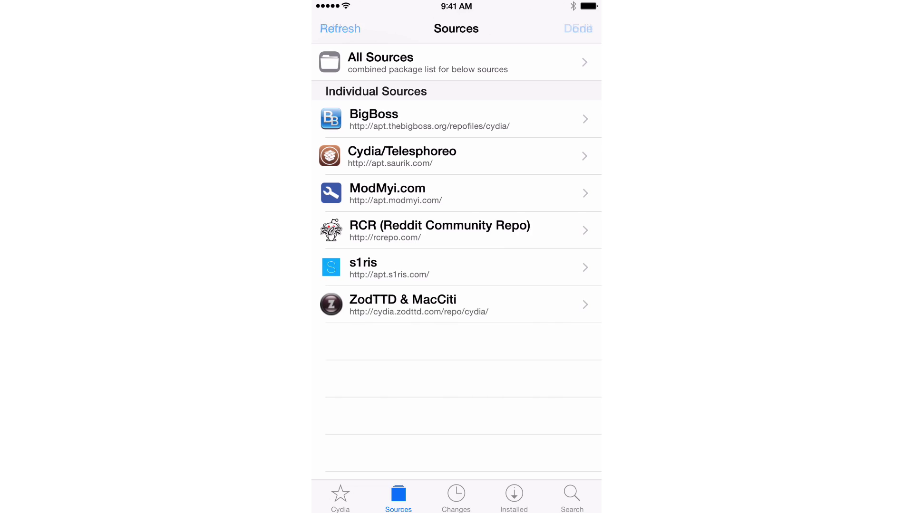
{"action": "left_click", "coordinate": [331, 28]}
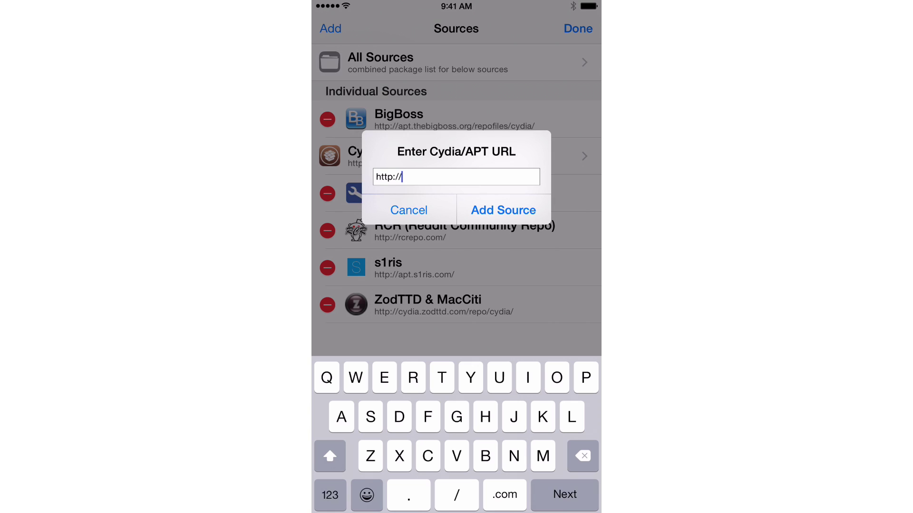
{"action": "type", "text": "mi"}
{"action": "type", "text": "rror"}
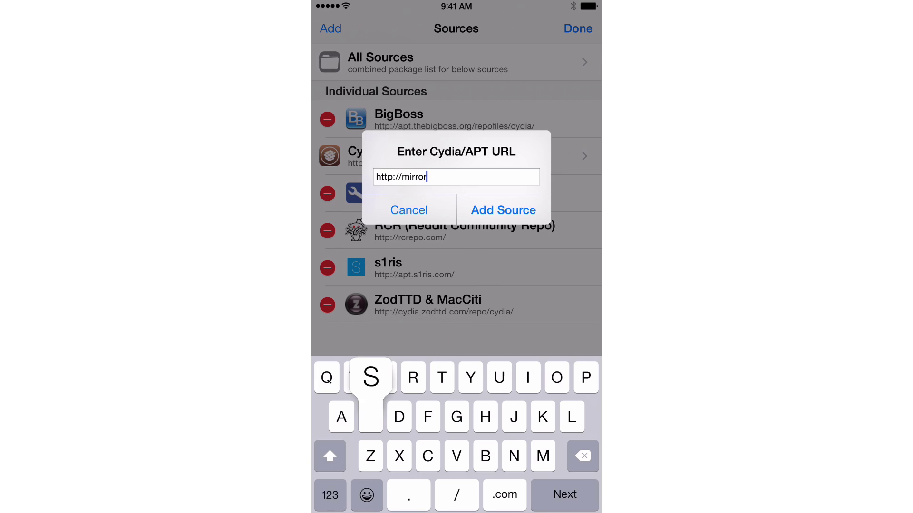
{"action": "type", "text": "s.ko"}
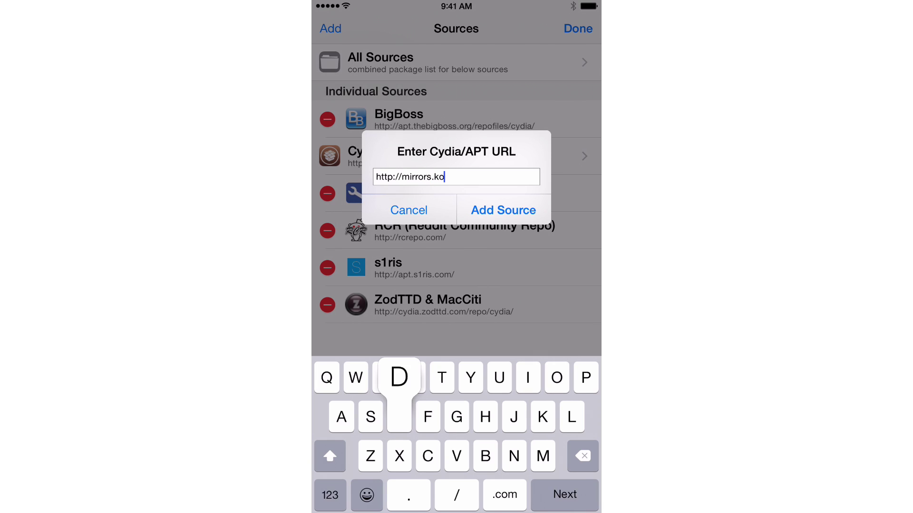
{"action": "type", "text": "di.tv"}
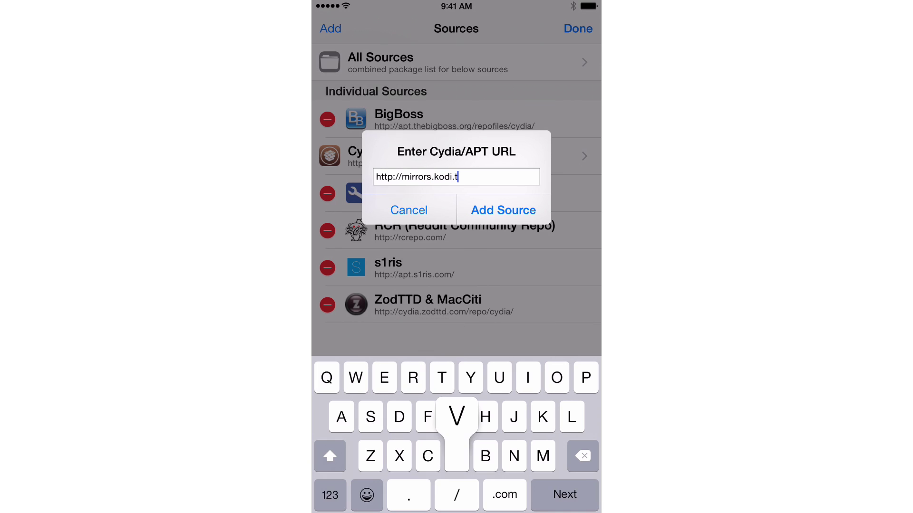
{"action": "type", "text": "/apt"}
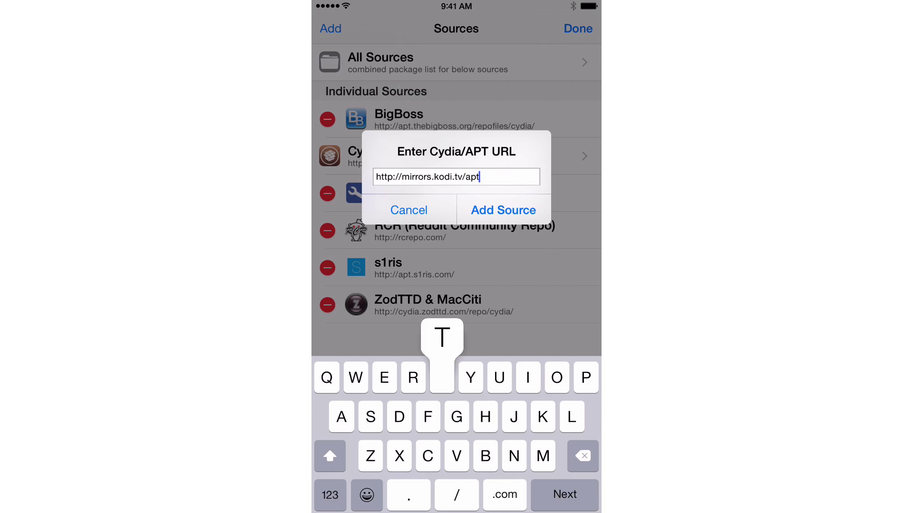
{"action": "type", "text": "/ios"}
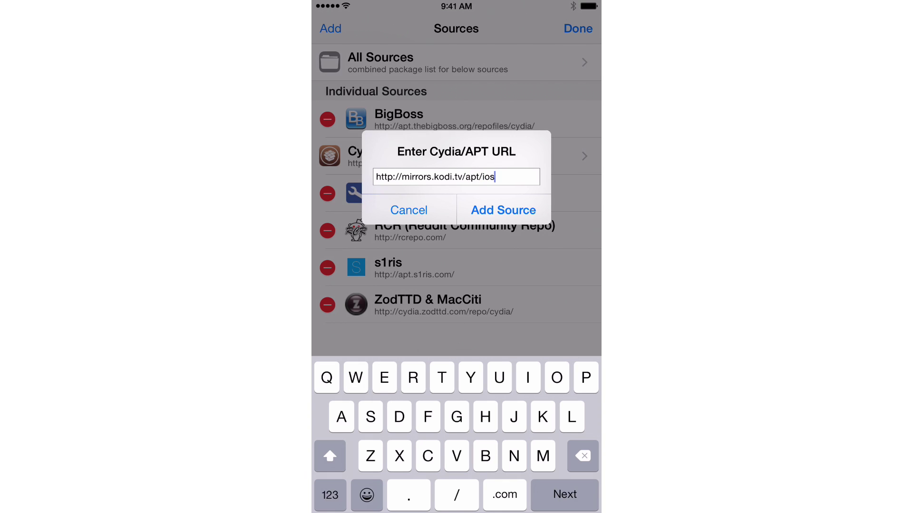
Add the Kodi mirror as a Cydia source and open the team Kodi repository.
{"action": "left_click", "coordinate": [503, 210]}
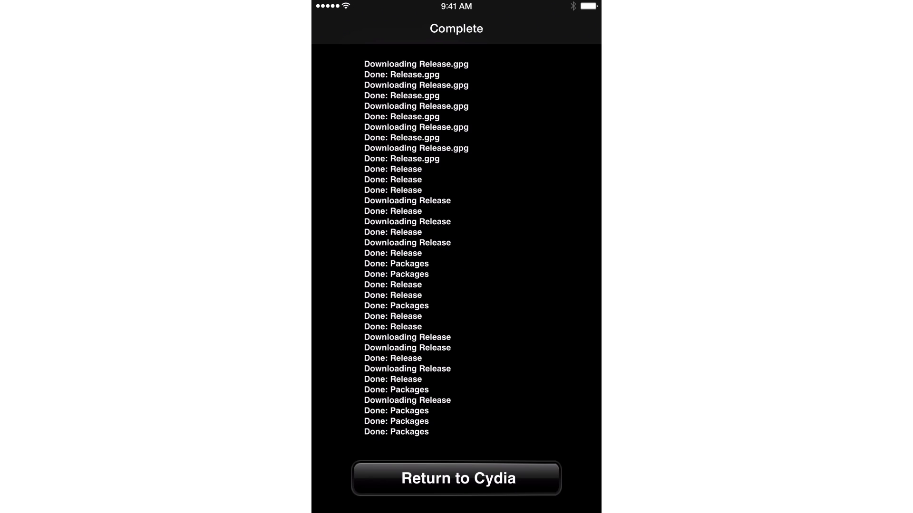
{"action": "left_click", "coordinate": [456, 478]}
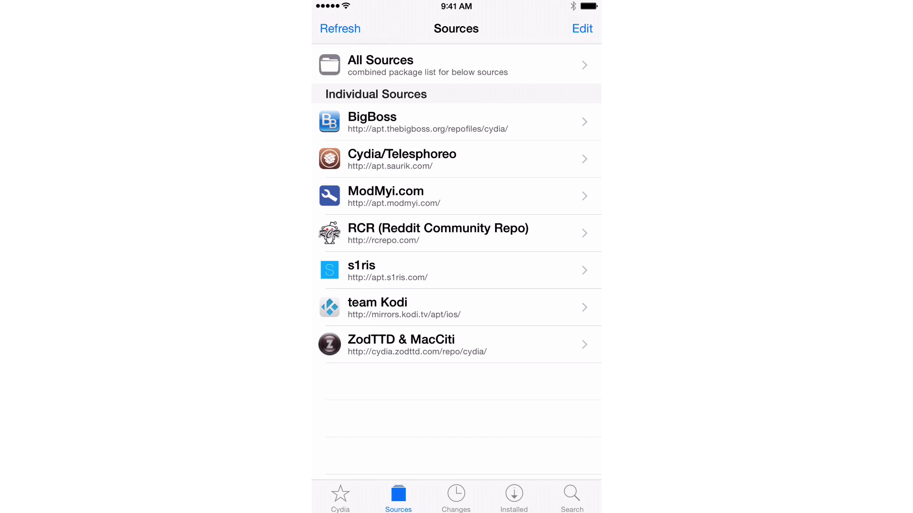
{"action": "left_click", "coordinate": [405, 304]}
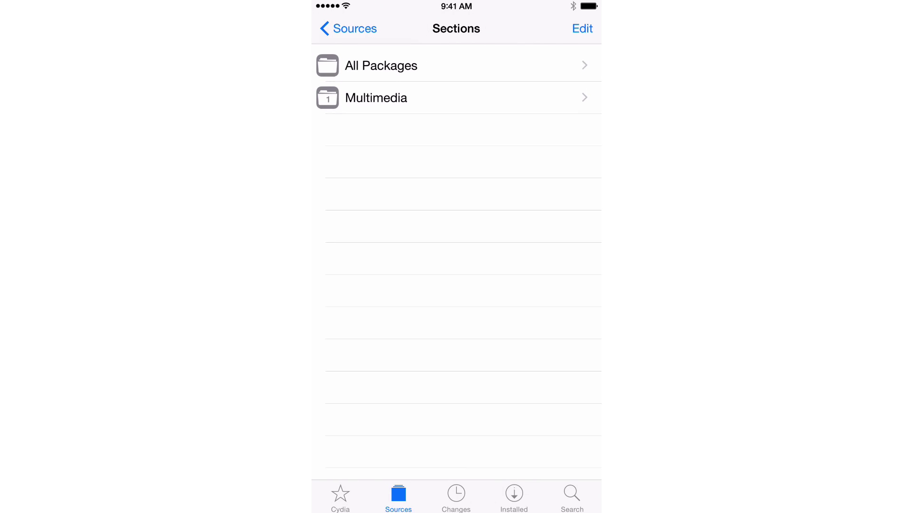
Check the team Kodi sections and open the Multimedia section listing Kodi-iOS.
{"action": "scroll", "coordinate": [456, 238], "scroll_direction": "up", "scroll_amount": 1}
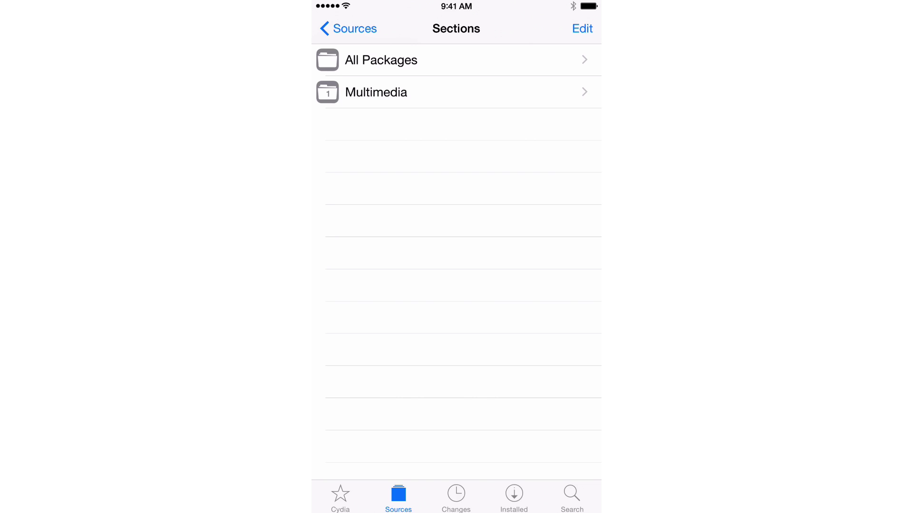
{"action": "left_click", "coordinate": [582, 28]}
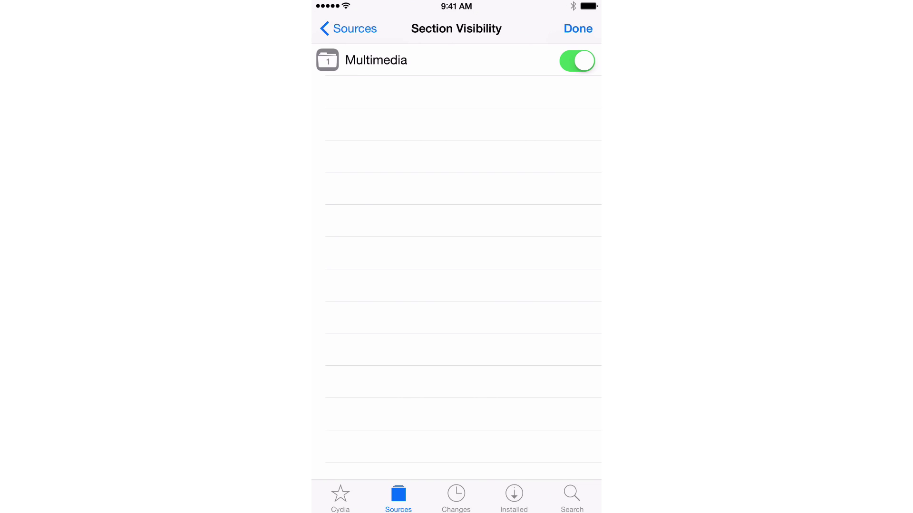
{"action": "left_click", "coordinate": [577, 29]}
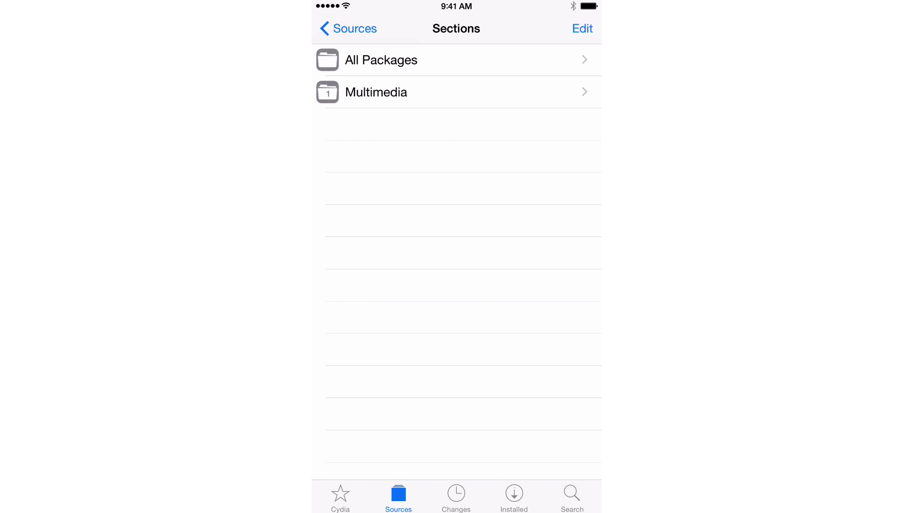
{"action": "left_click", "coordinate": [375, 92]}
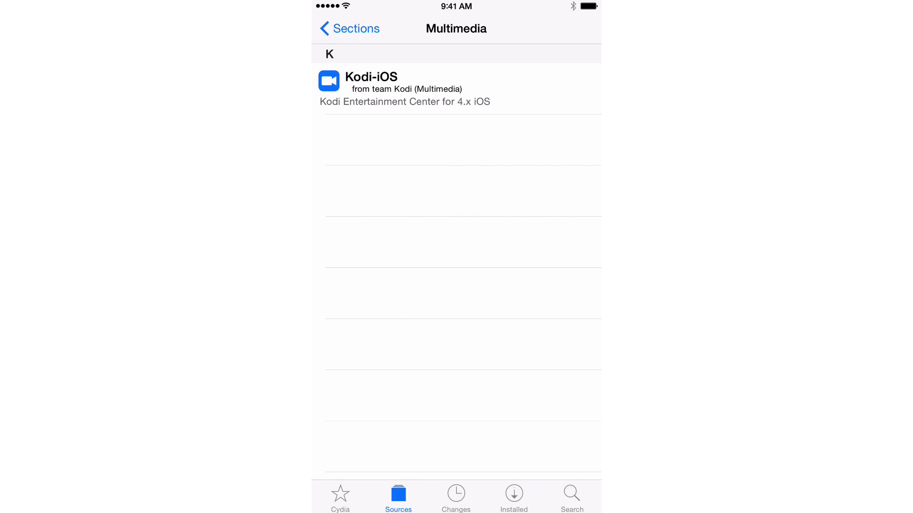
Install the Kodi-iOS 14.1 package from its team Kodi package page.
{"action": "left_click", "coordinate": [404, 89]}
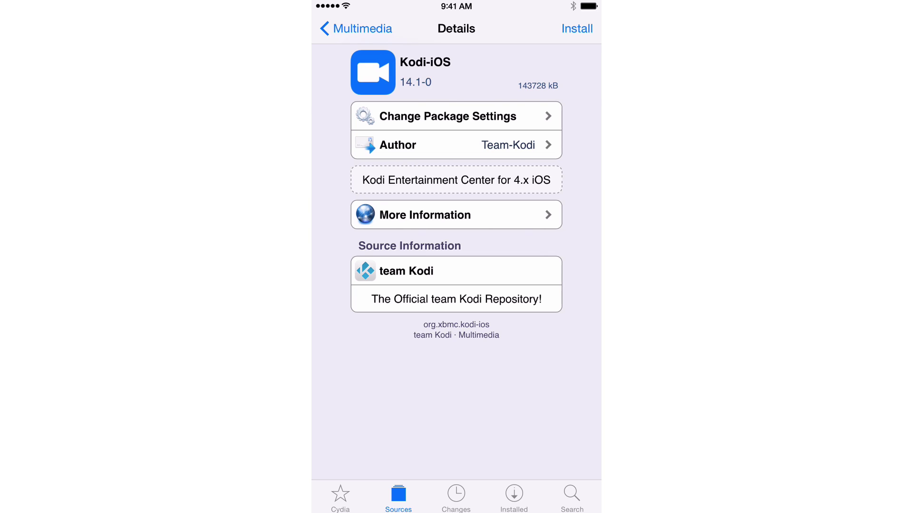
{"action": "left_click", "coordinate": [577, 29]}
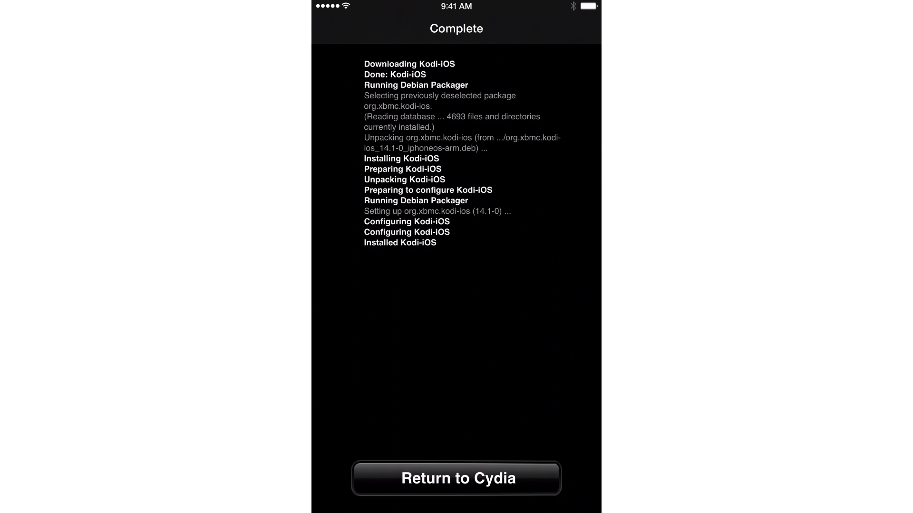
Close the completed Kodi-iOS install log and return to Cydia.
{"action": "left_click", "coordinate": [457, 478]}
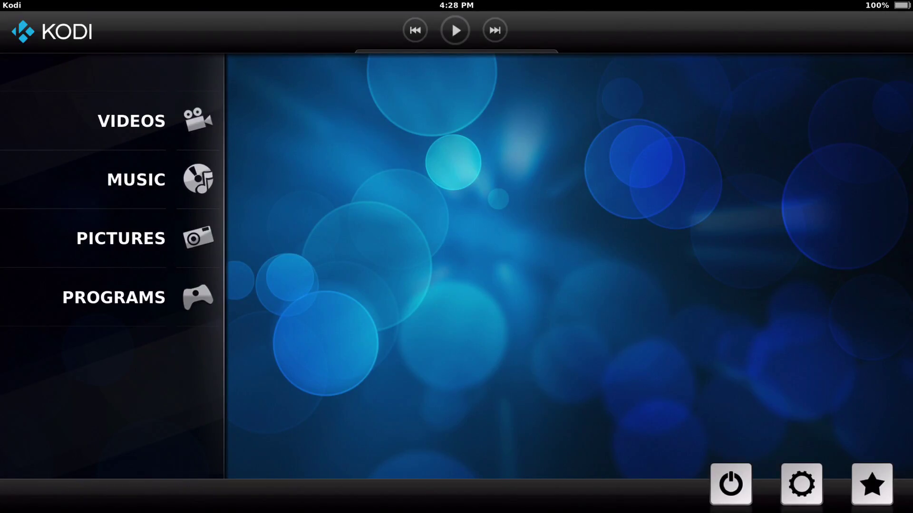
Under Settings > Appearance, switch to the Confluence skin, keep it, and return home.
{"action": "left_click", "coordinate": [802, 484]}
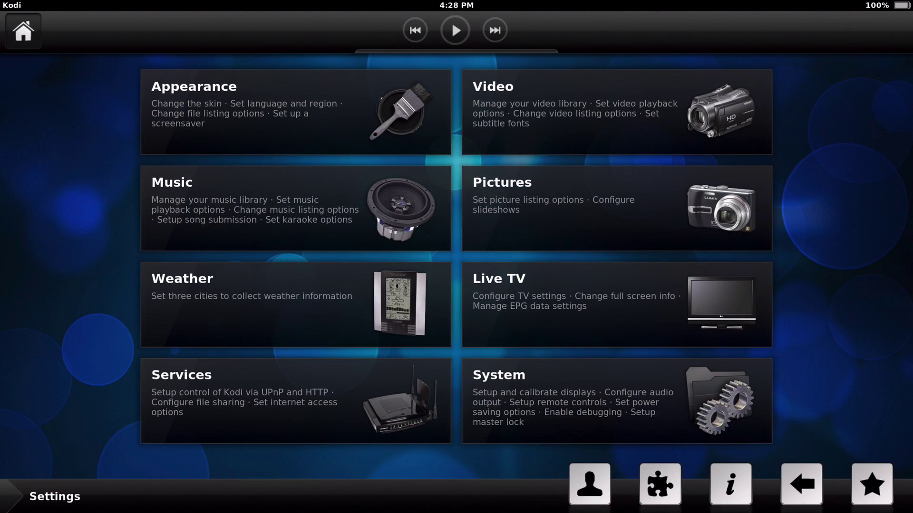
{"action": "left_click", "coordinate": [263, 117]}
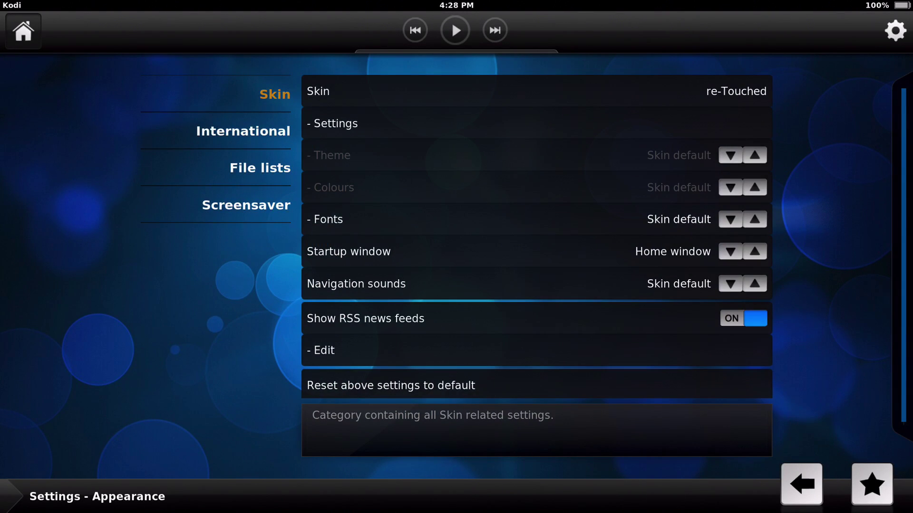
{"action": "left_click", "coordinate": [599, 98]}
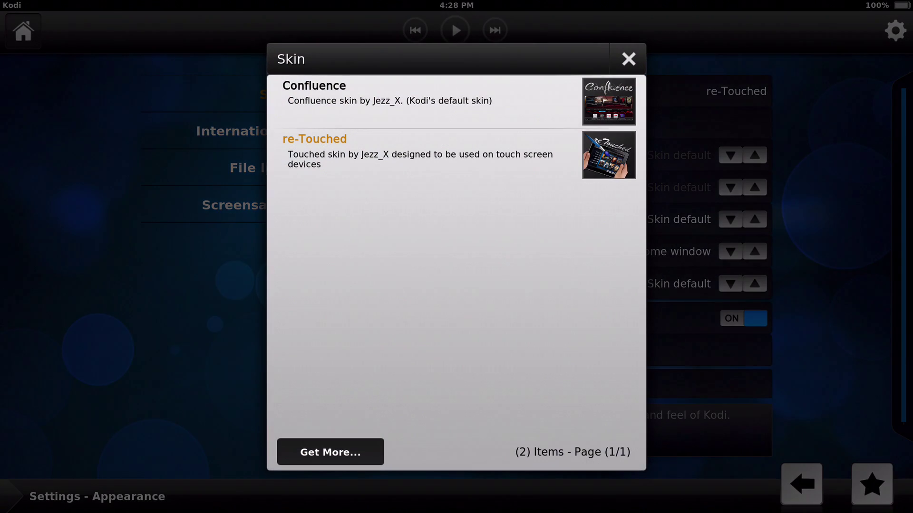
{"action": "left_click", "coordinate": [526, 100]}
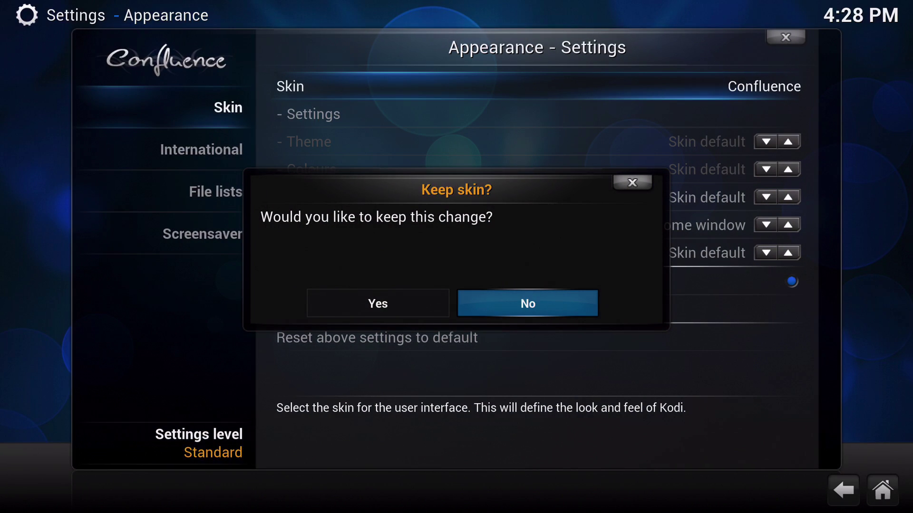
{"action": "left_click", "coordinate": [378, 303]}
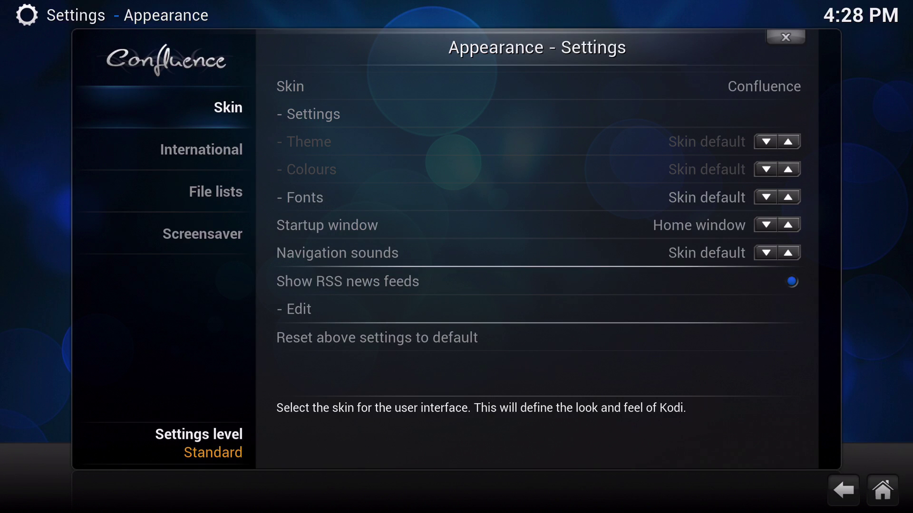
{"action": "left_click", "coordinate": [882, 489]}
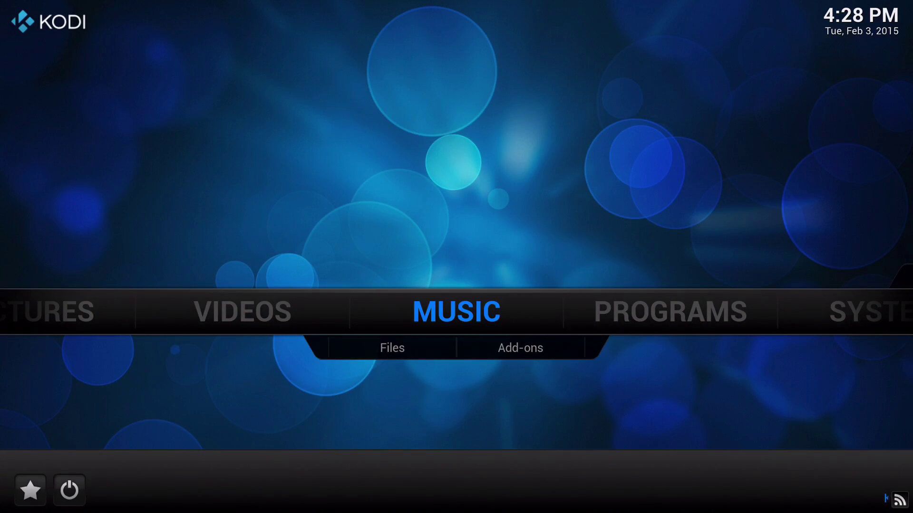
Swipe along the Confluence home menu until PROGRAMS is centred.
{"action": "mouse_move", "coordinate": [536, 302]}
{"action": "left_mouse_down"}
{"action": "mouse_move", "coordinate": [733, 295]}
{"action": "mouse_move", "coordinate": [224, 347]}
{"action": "mouse_move", "coordinate": [764, 321]}
{"action": "mouse_move", "coordinate": [387, 309]}
{"action": "left_mouse_up"}
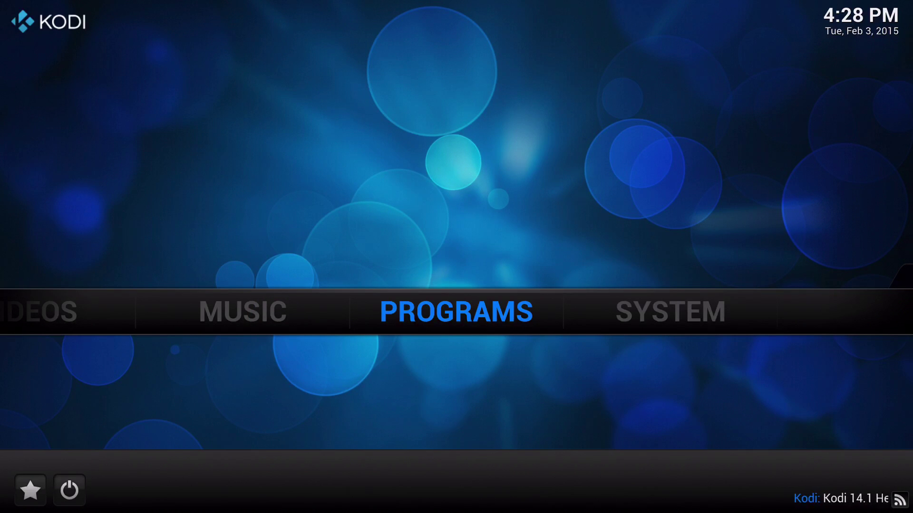